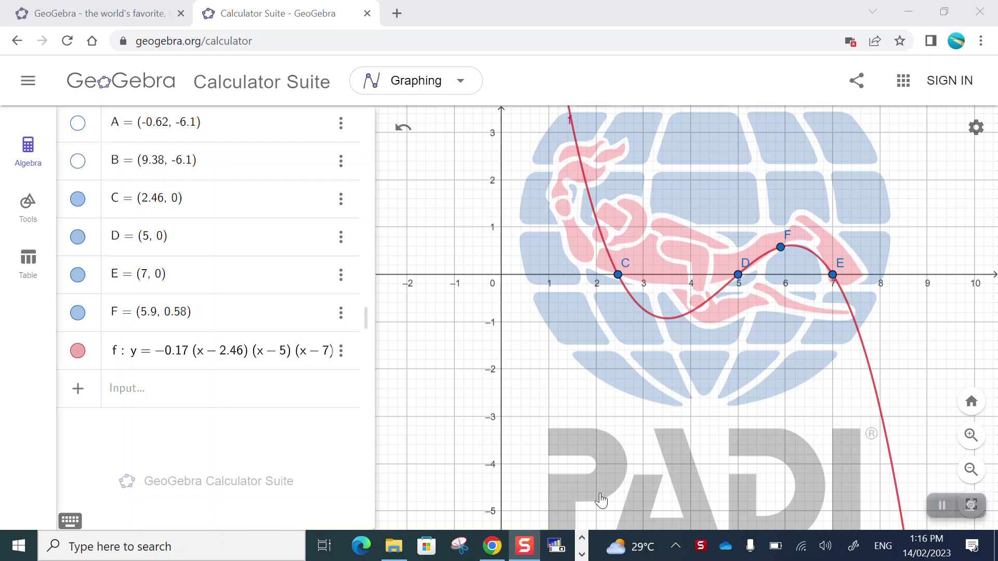
Hide cubic f's graph with its colour circle, leaving points C, D, E and F visible
left_click(75, 354)
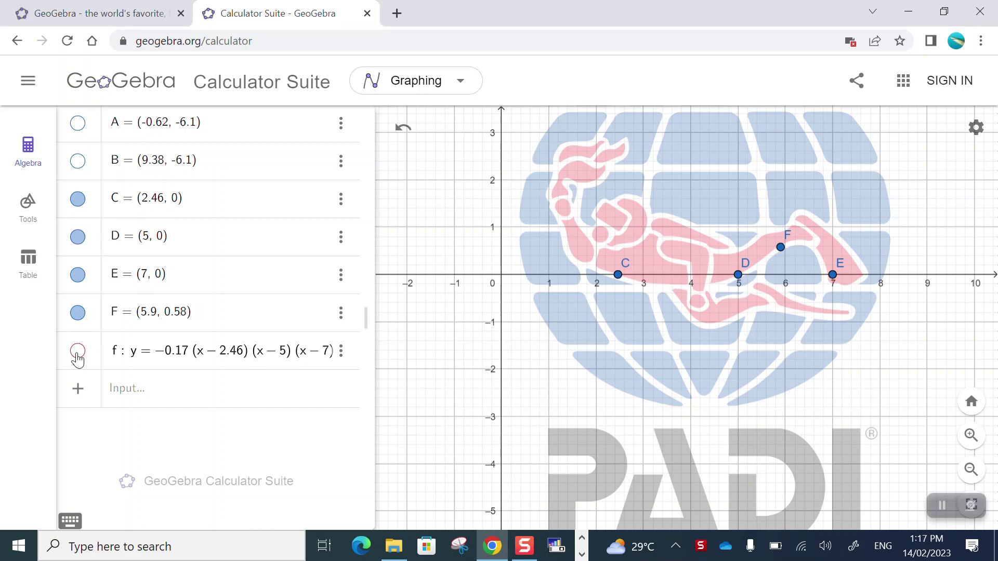
With the Point tool, place eight points G through N along the diver's underside, belly and back
left_click(35, 214)
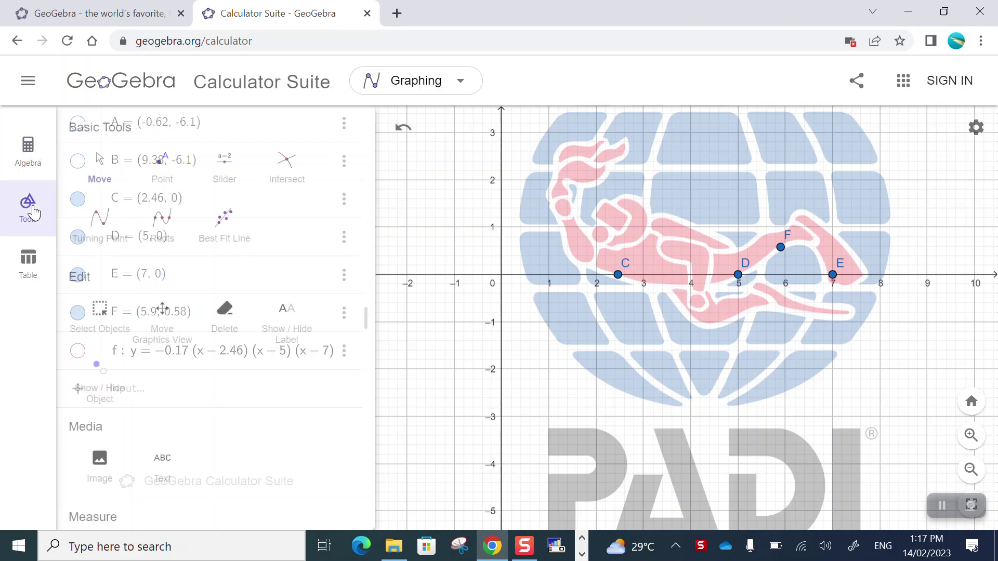
left_click(157, 173)
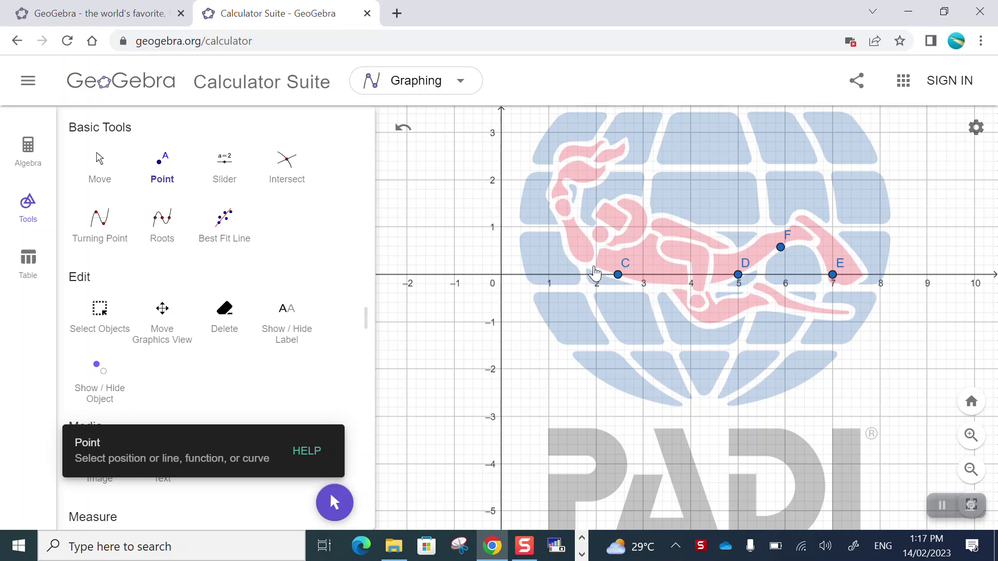
left_click(593, 267)
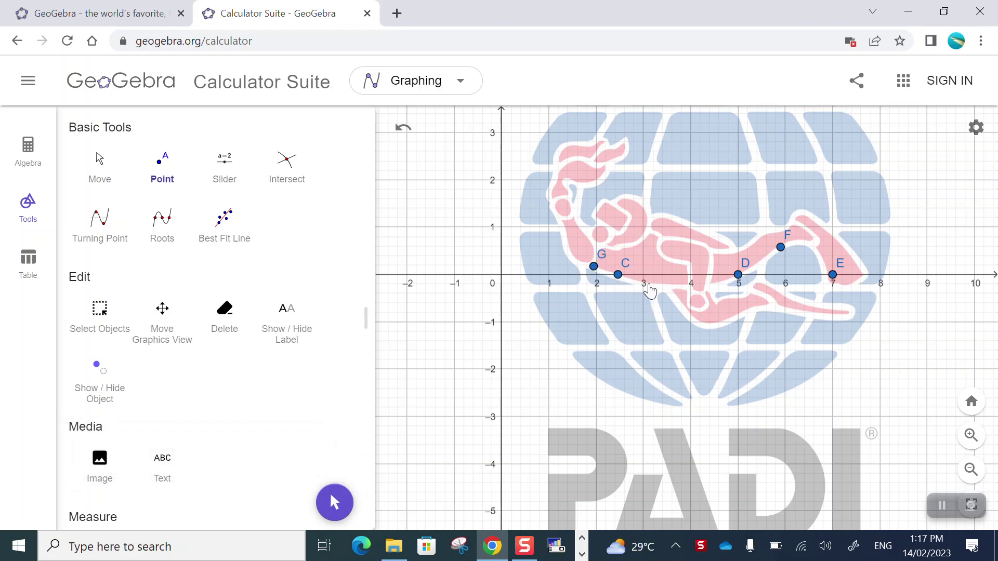
left_click(649, 283)
left_click(674, 285)
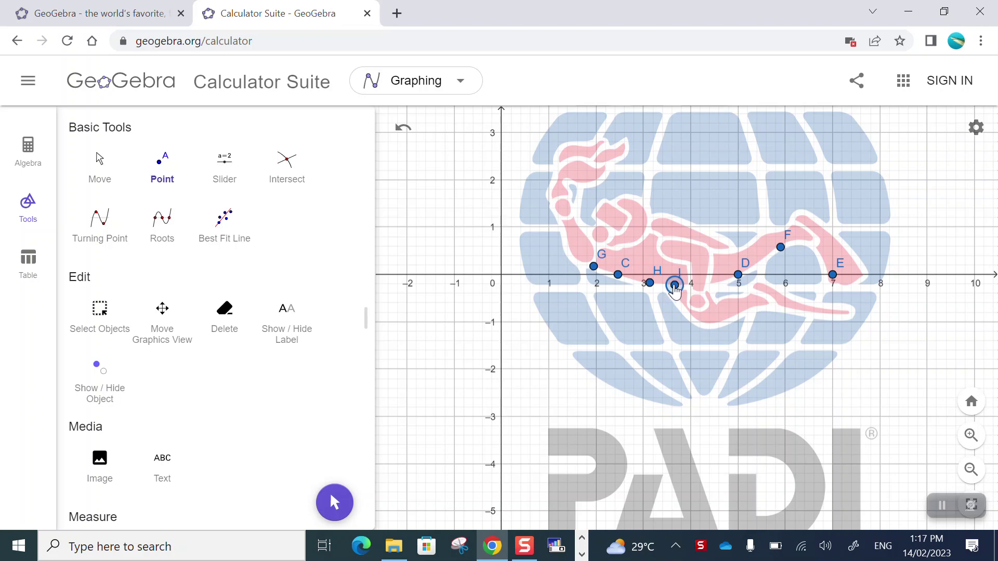
left_click(721, 282)
left_click(758, 261)
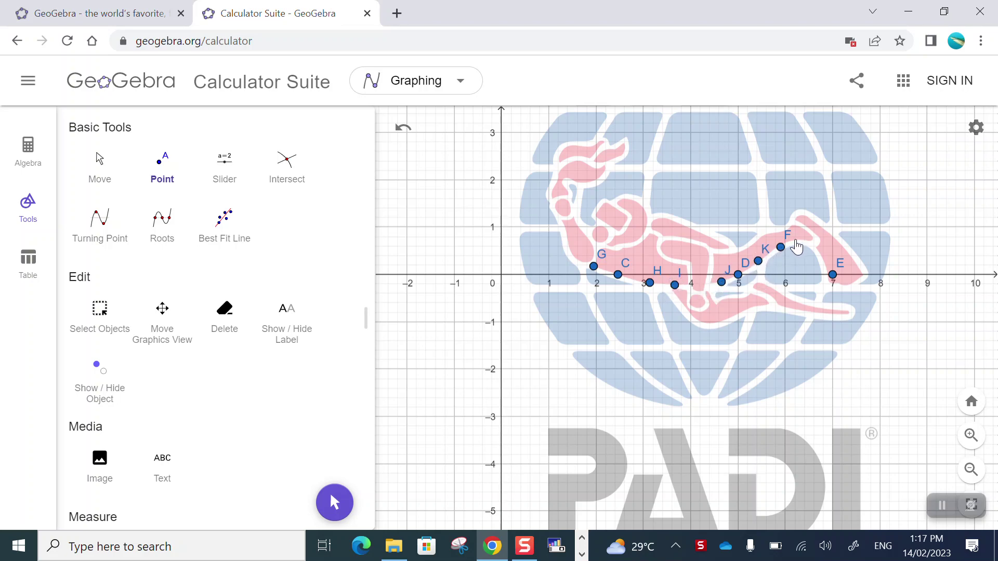
left_click(794, 240)
left_click(817, 249)
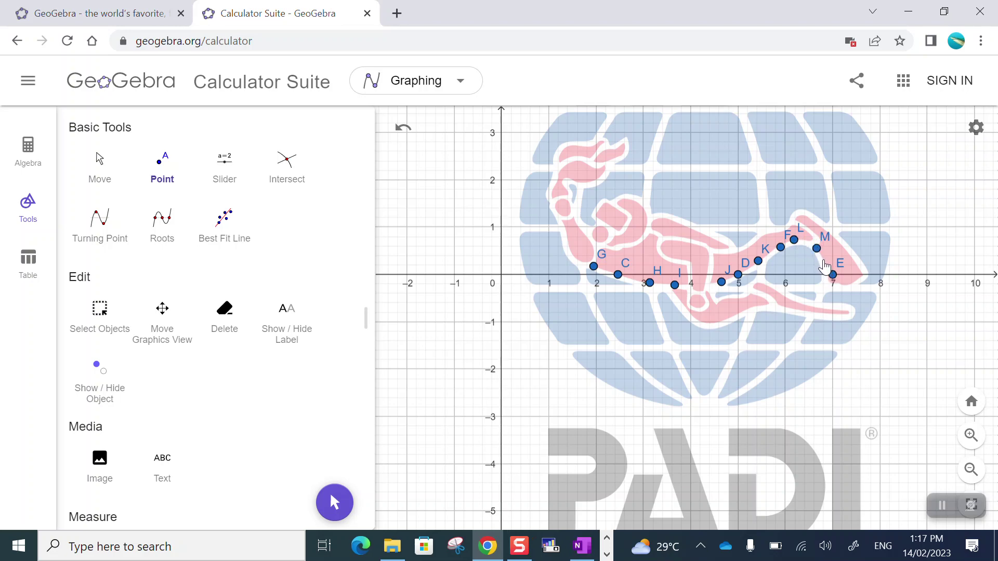
left_click(823, 261)
Zoom in and drag point G onto the diver's edge
scroll(601, 275, "up", 10)
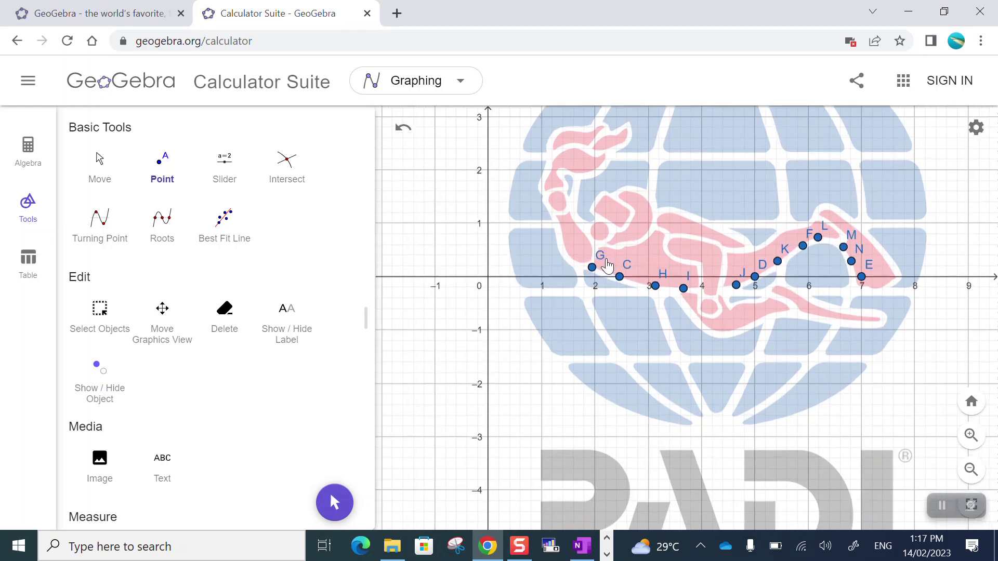
scroll(601, 277, "up", 8)
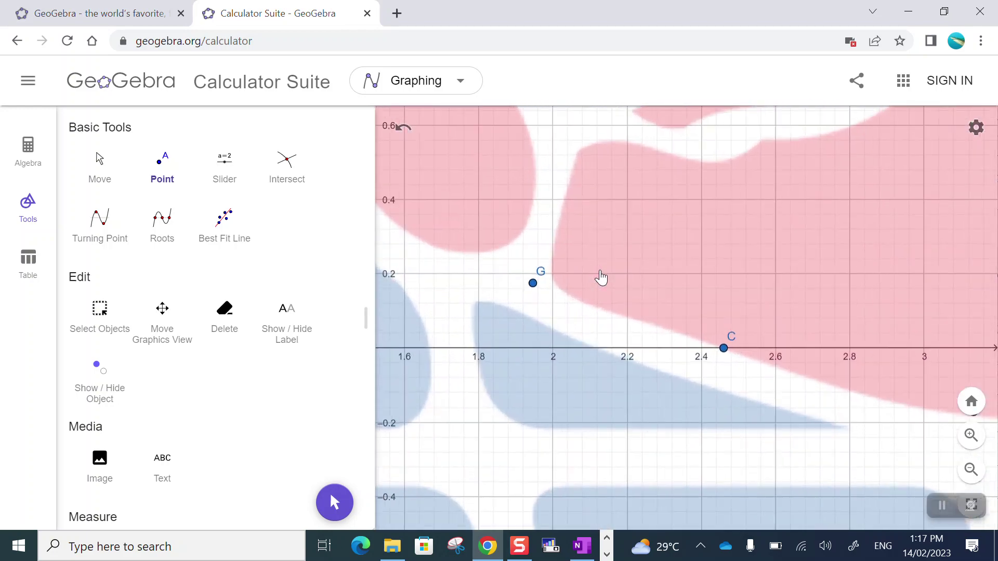
left_click_drag(505, 289, 541, 295)
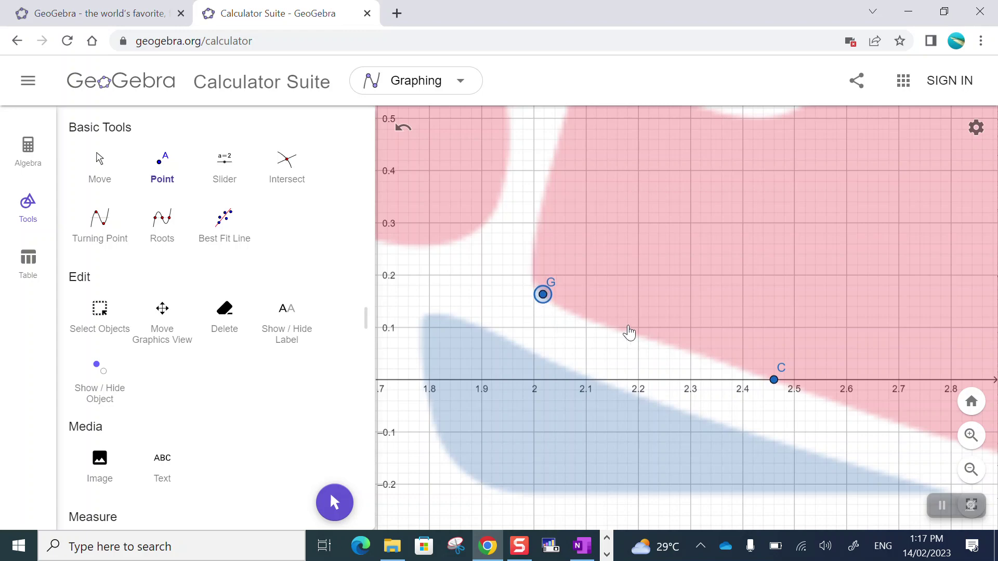
Zoom out, move stray point O lower with the Move tool, and recentre the PADI logo
scroll(655, 332, "down", 5)
scroll(829, 399, "down", 9)
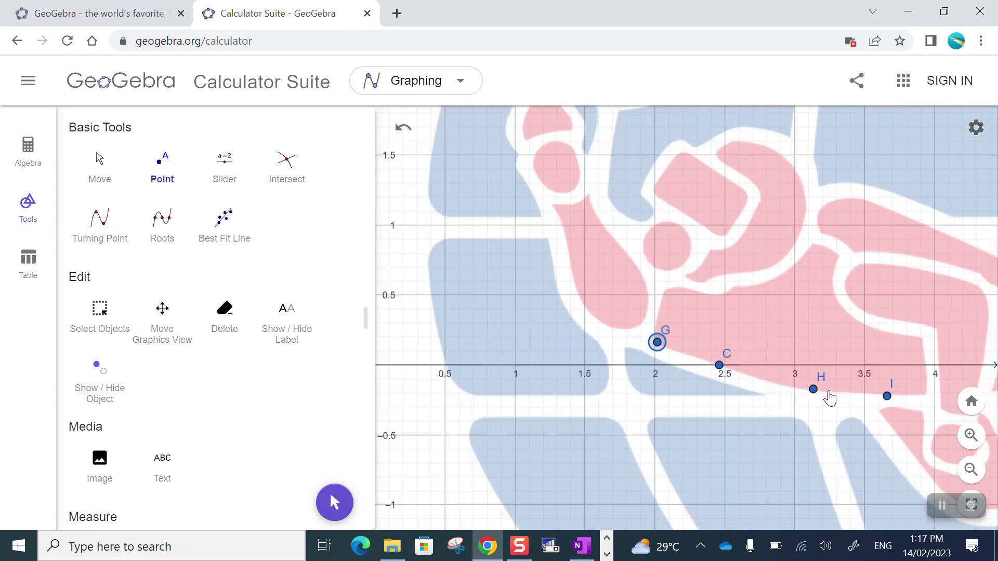
scroll(833, 410, "down", 3)
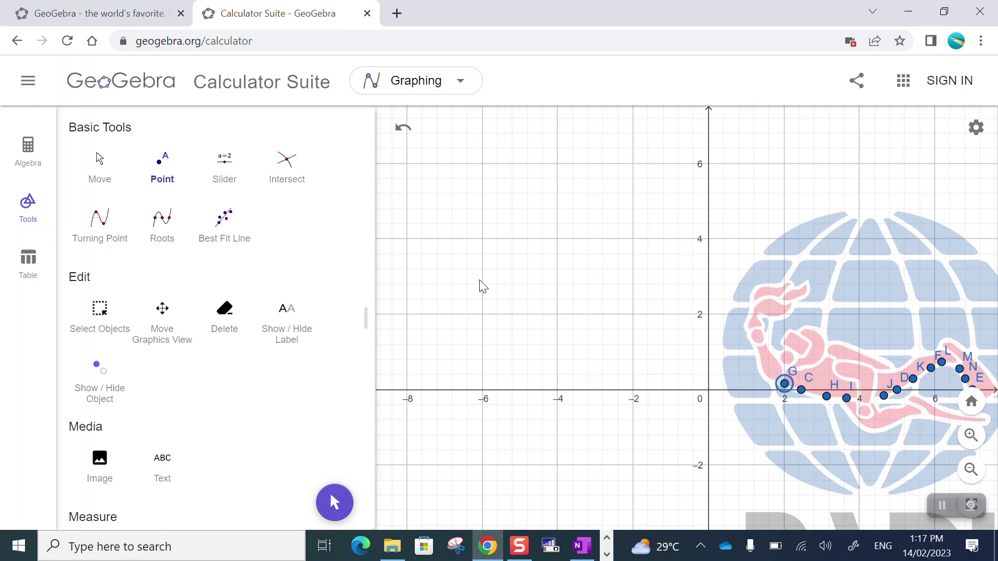
left_click(424, 191)
left_click_drag(424, 190, 478, 283)
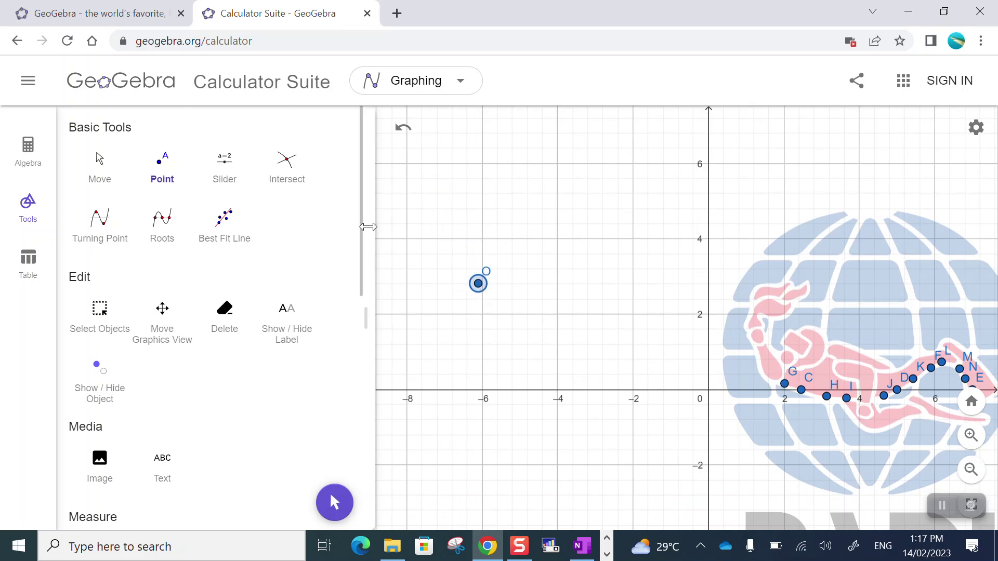
left_click(97, 160)
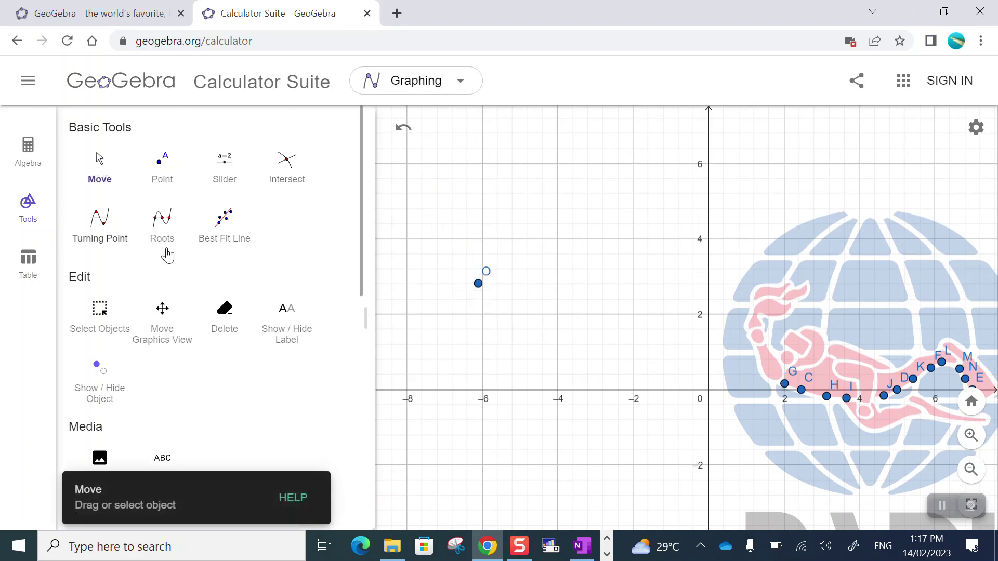
left_click_drag(479, 285, 388, 212)
left_click(478, 292)
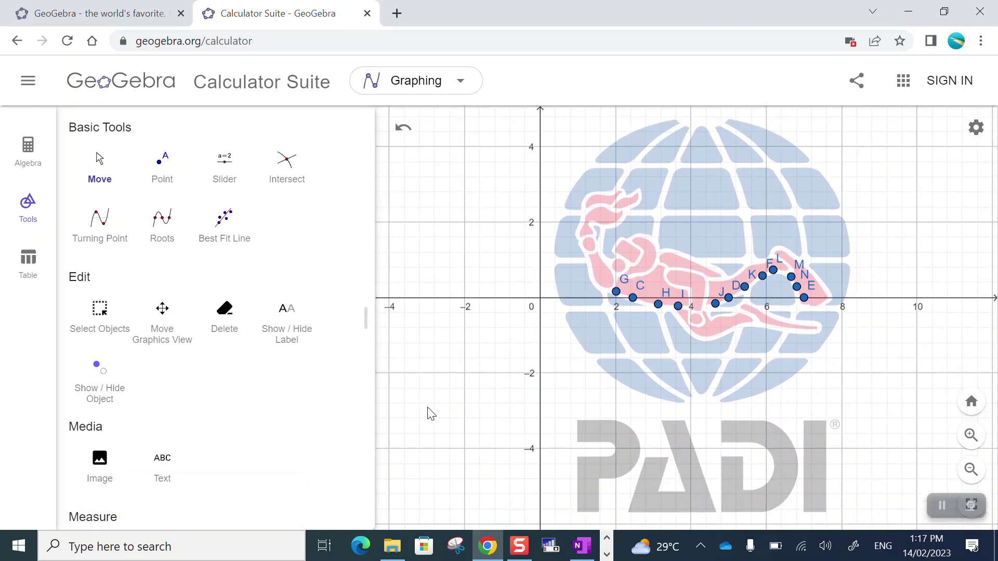
left_click_drag(427, 412, 419, 379)
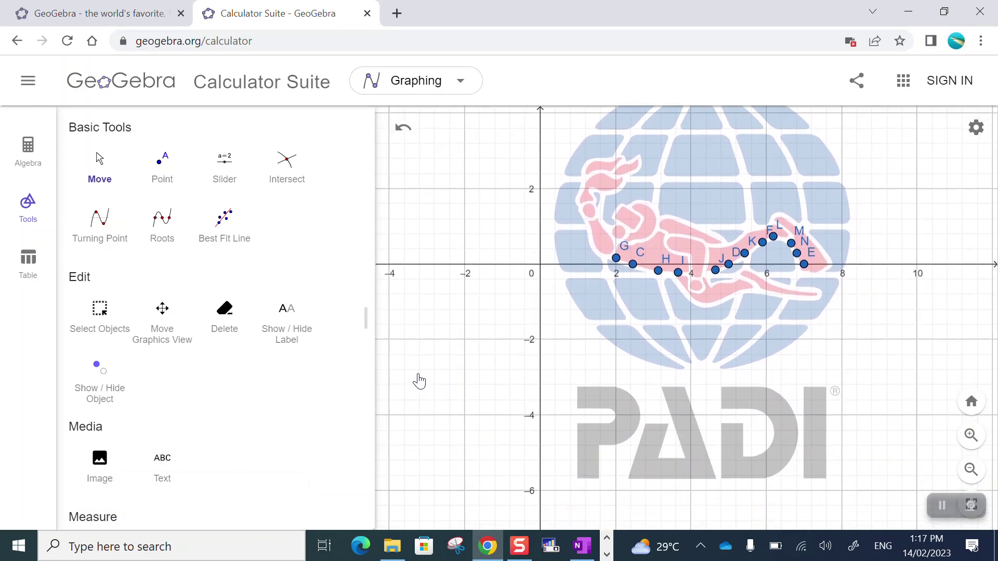
Return to the Algebra list and start a new input entry below point N
left_click(27, 153)
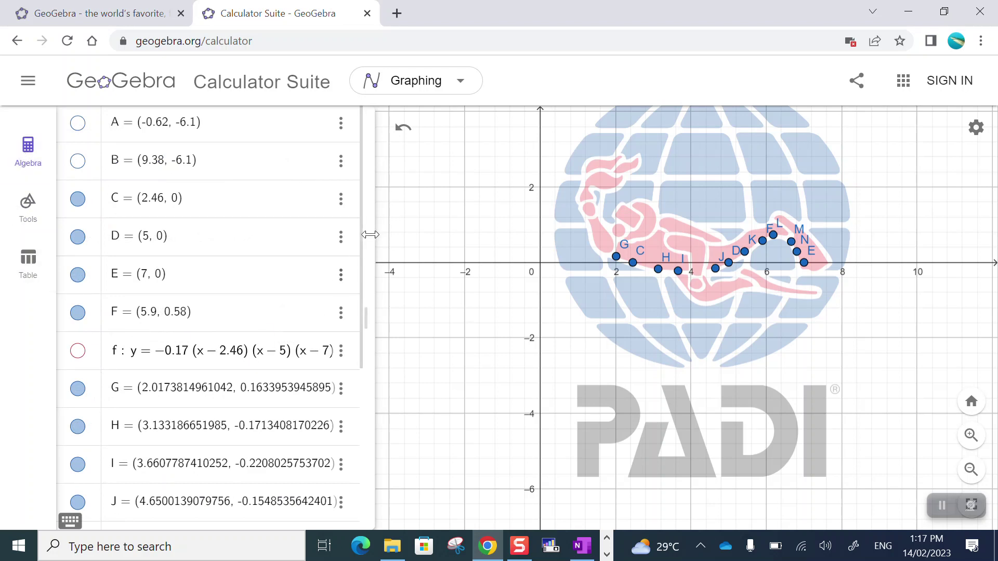
scroll(222, 235, "down", 3)
scroll(228, 255, "up", 3)
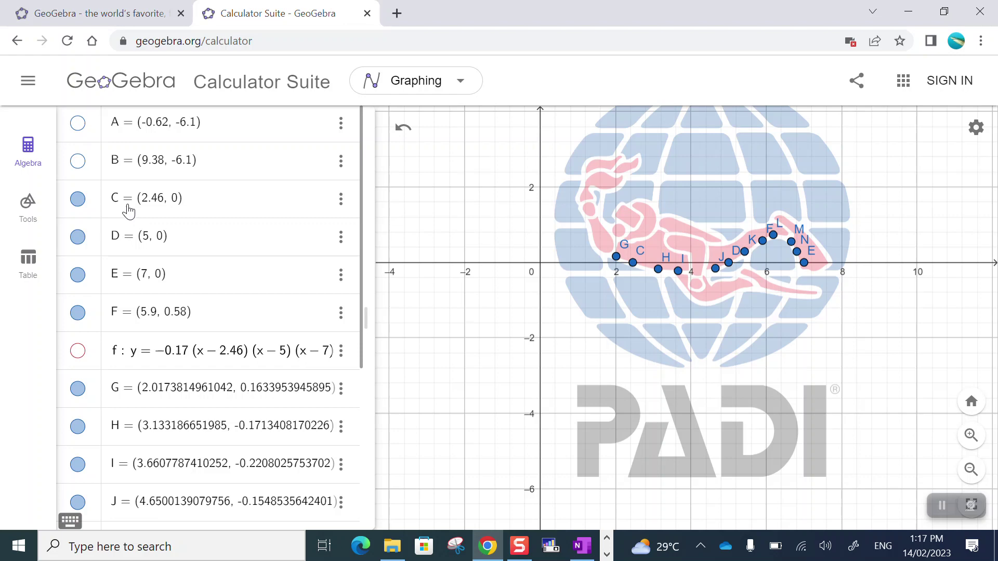
scroll(219, 234, "down", 5)
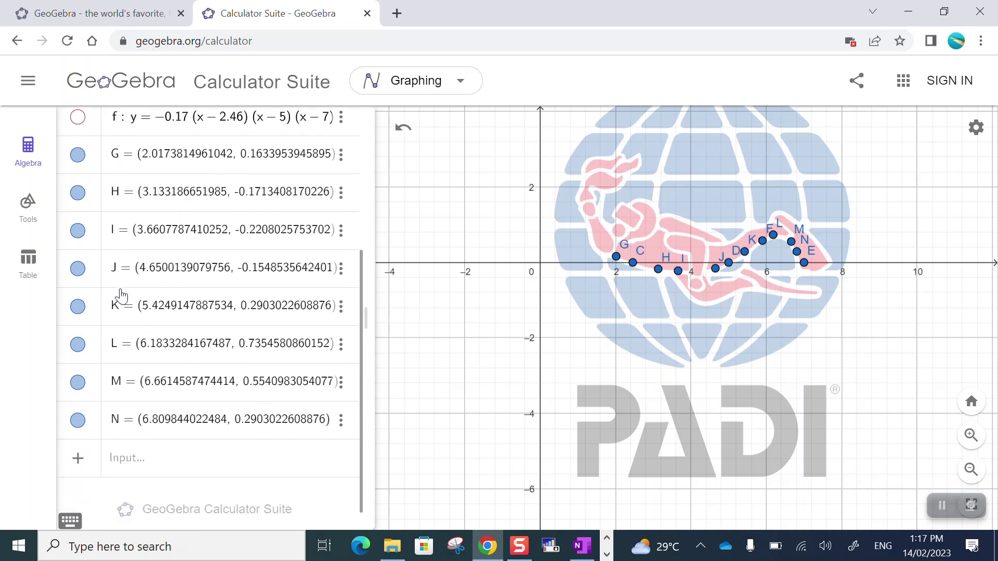
left_click(138, 464)
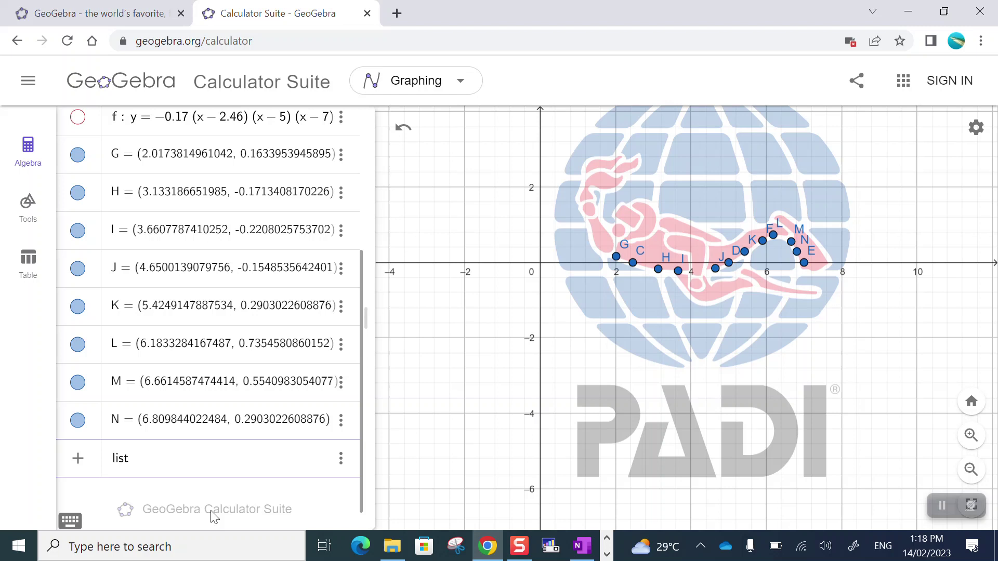
Enter list1={C,D,E,F,G,H,I,J,K,L,M,N} gathering all twelve traced points
type("=")
type("{}")
type("C")
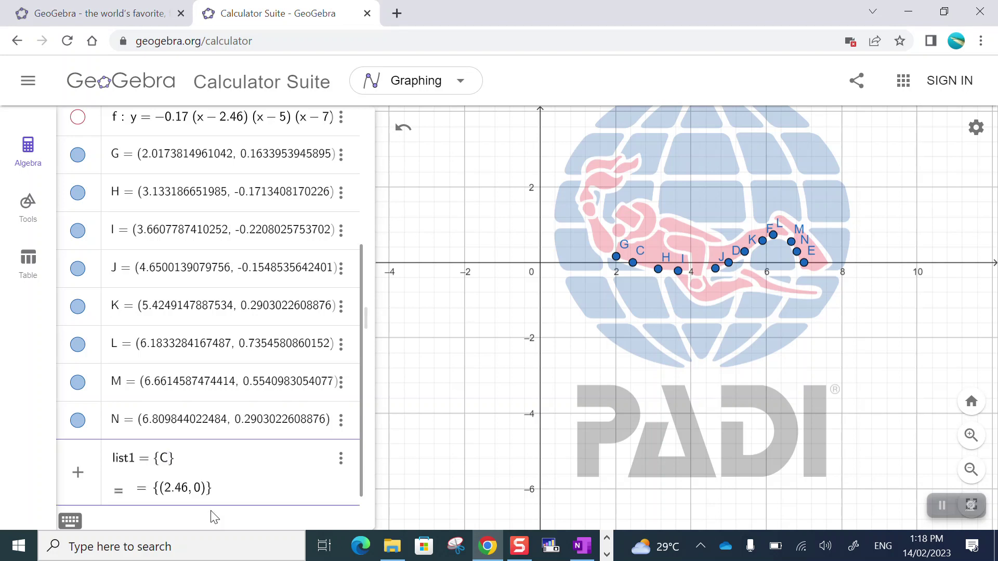
type(",D,E,F")
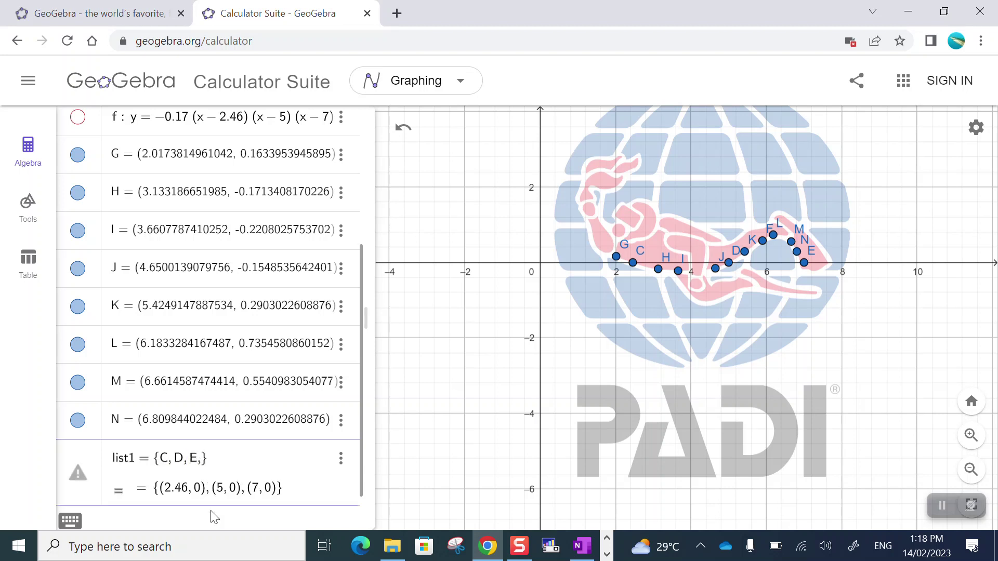
type(",")
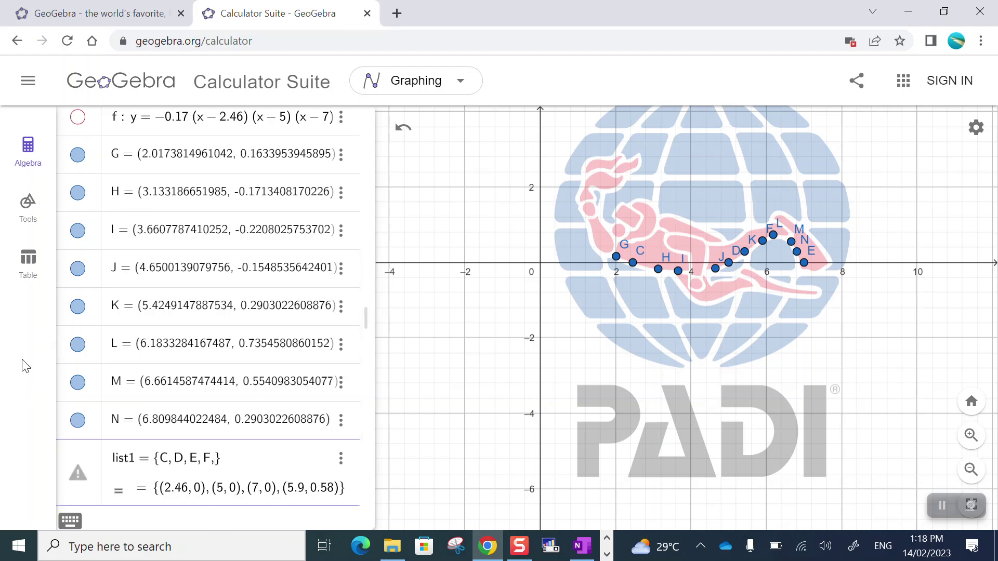
scroll(172, 217, "up", 3)
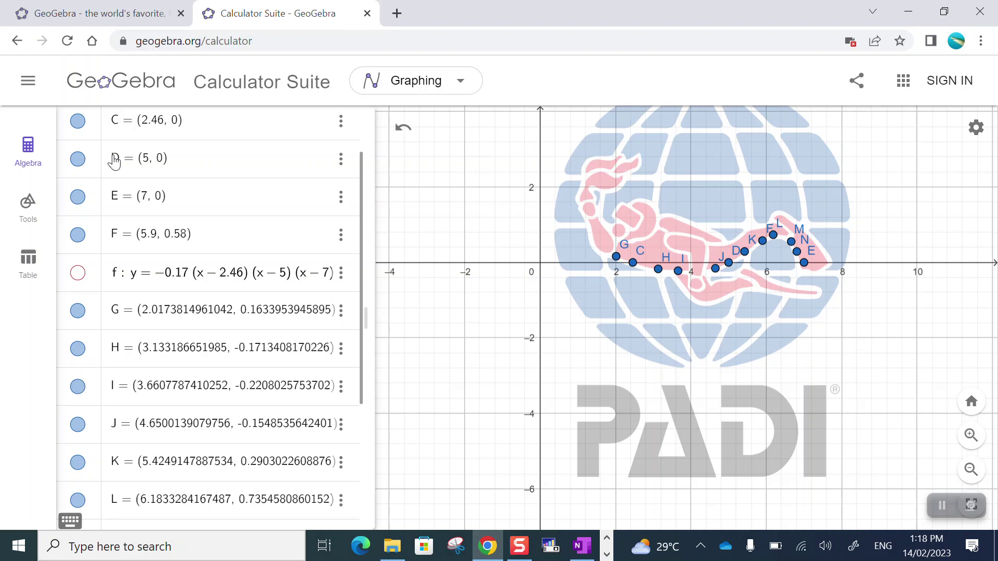
scroll(153, 244, "down", 3)
scroll(148, 171, "up", 3)
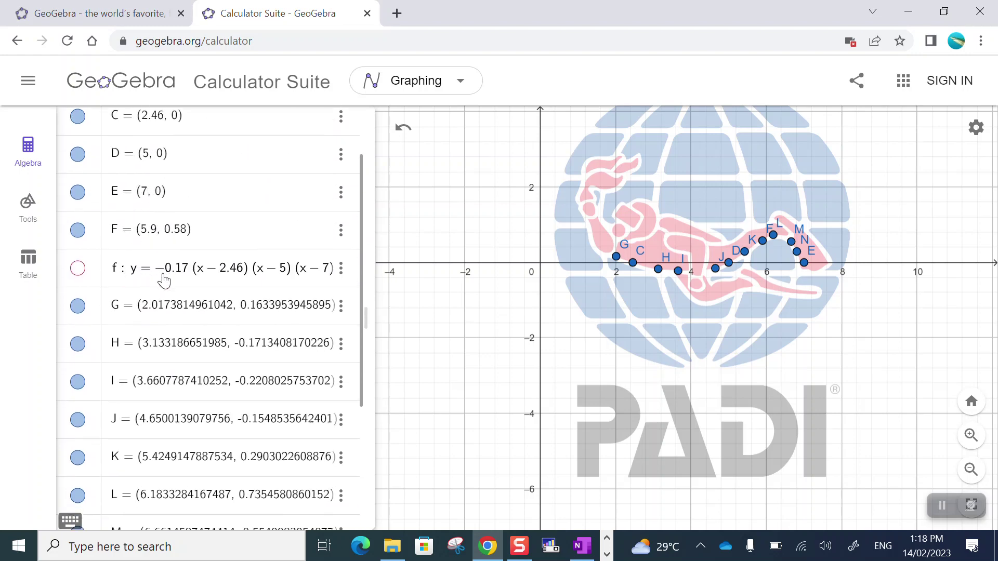
scroll(161, 278, "down", 3)
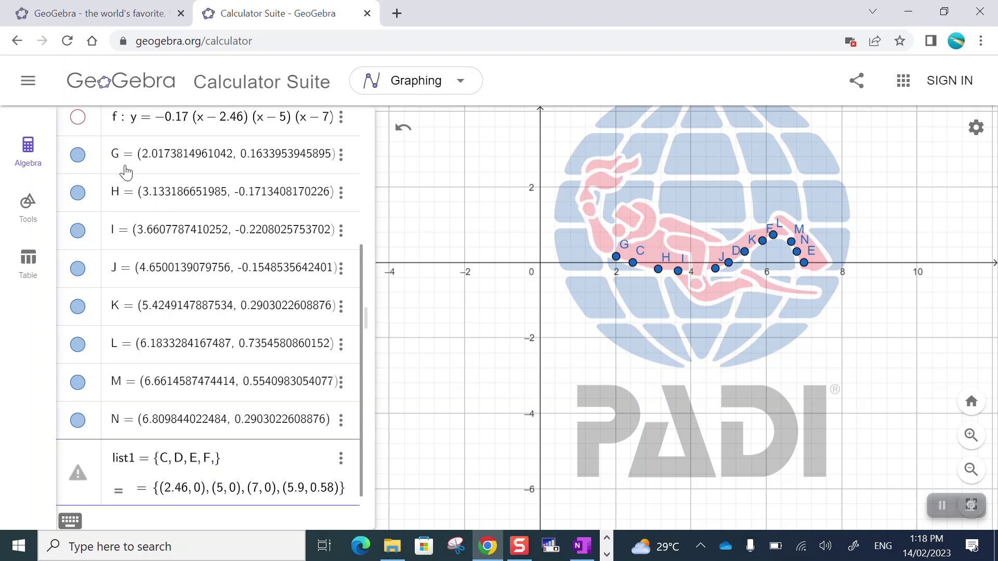
type("G, H, I, J, K, L, M, N")
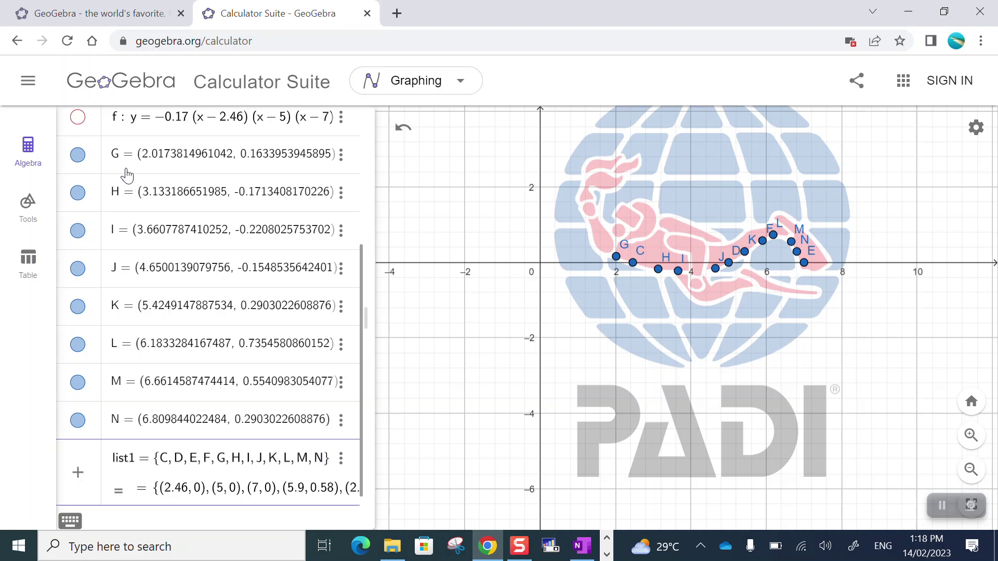
key("Return")
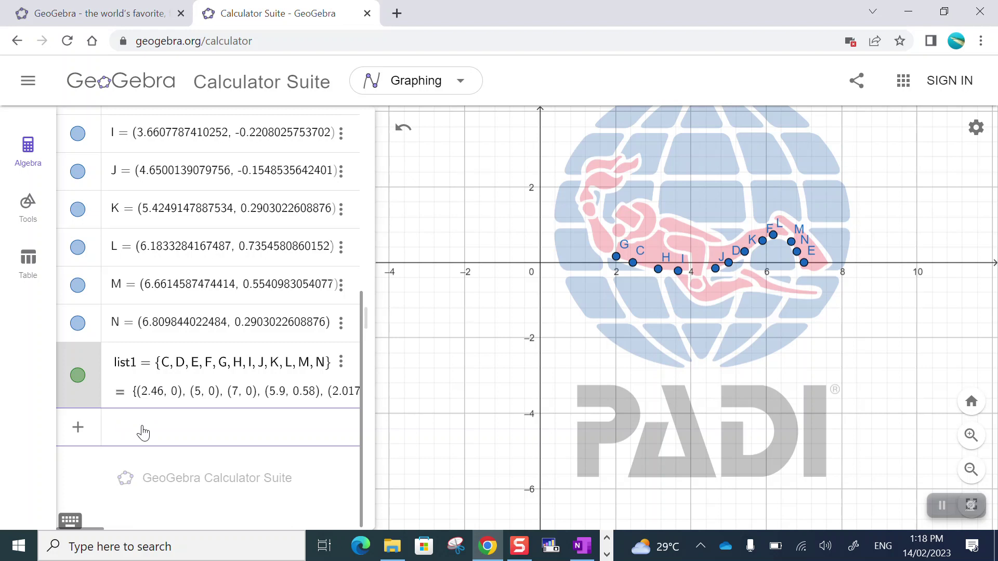
Insert the FitPoly(List of Points, Degree) template with arguments 'list' and 3
type("fIT")
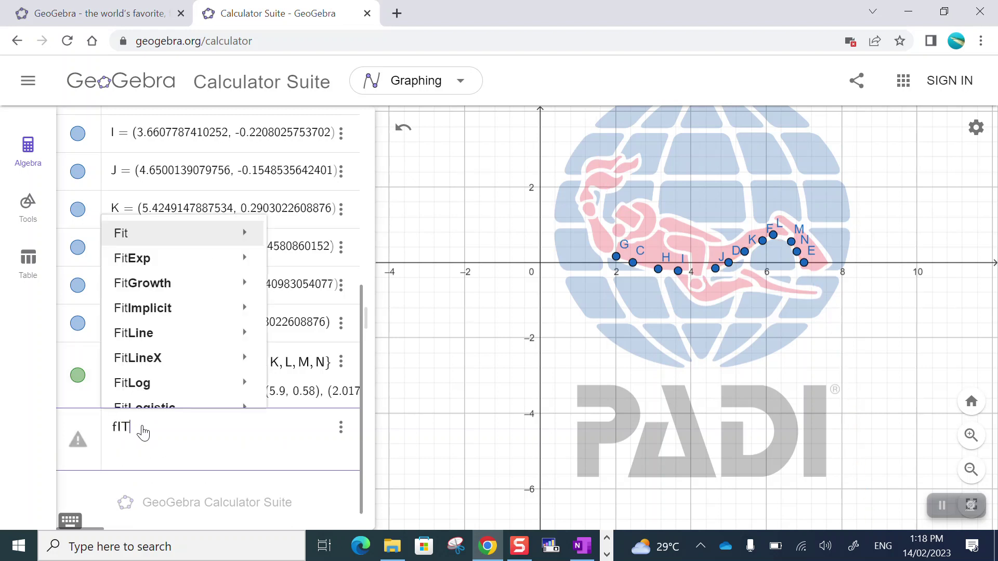
key("Return")
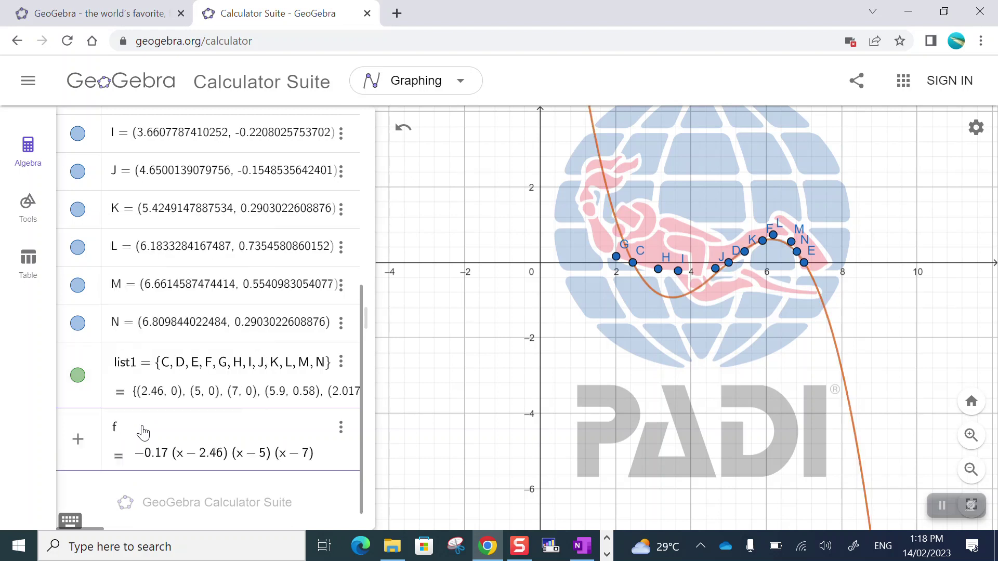
type("i")
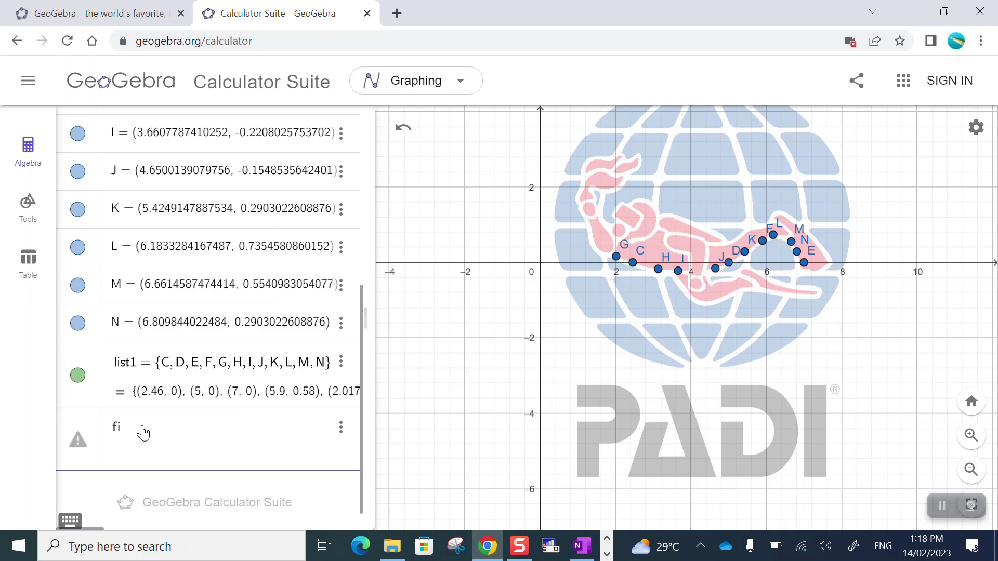
type("tpoly")
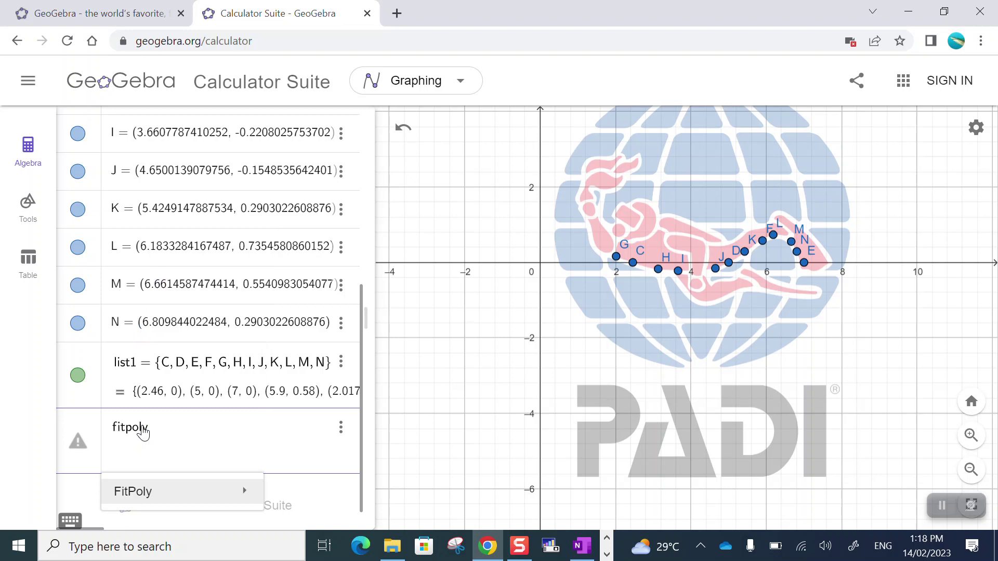
mouse_move(141, 498)
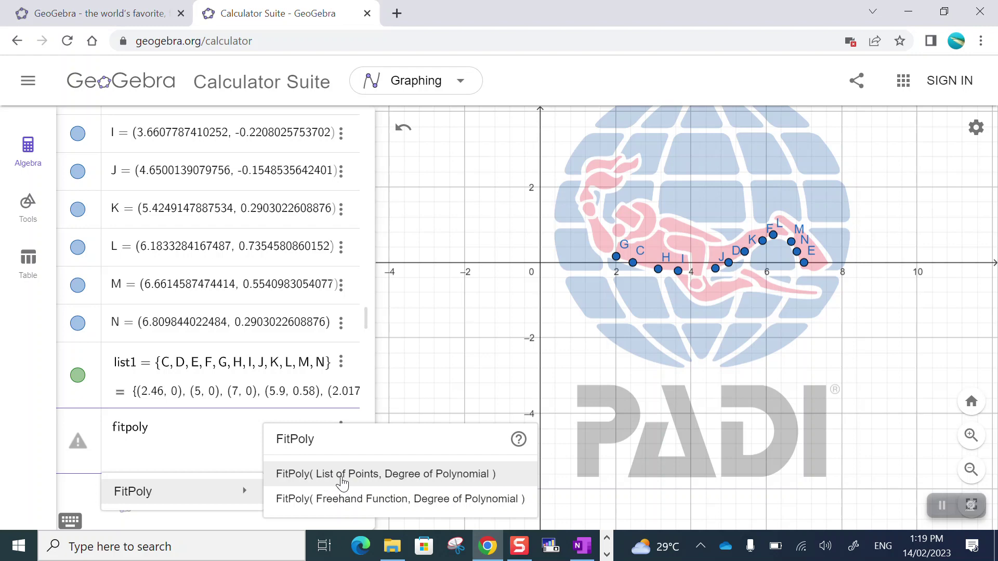
left_click(388, 486)
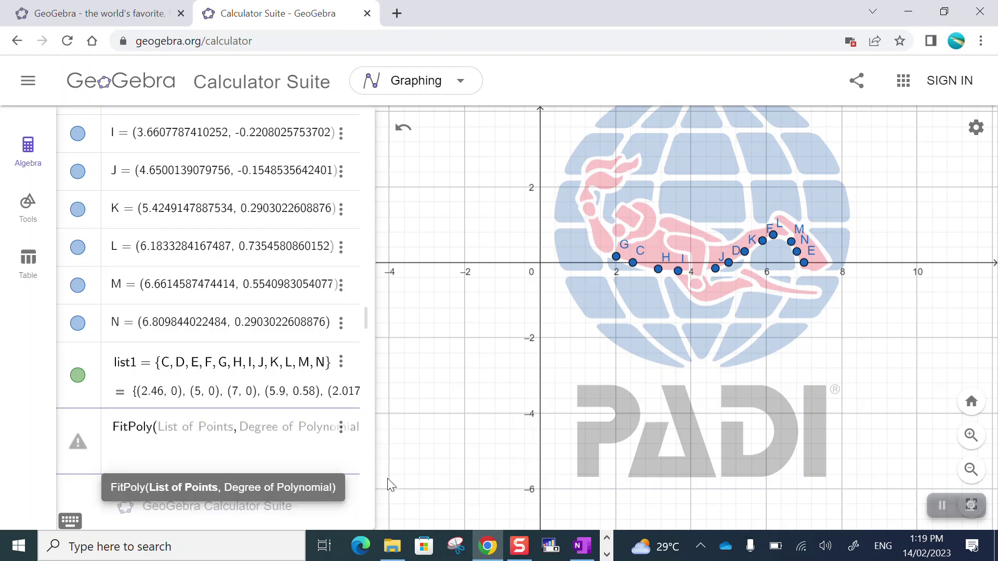
type("list")
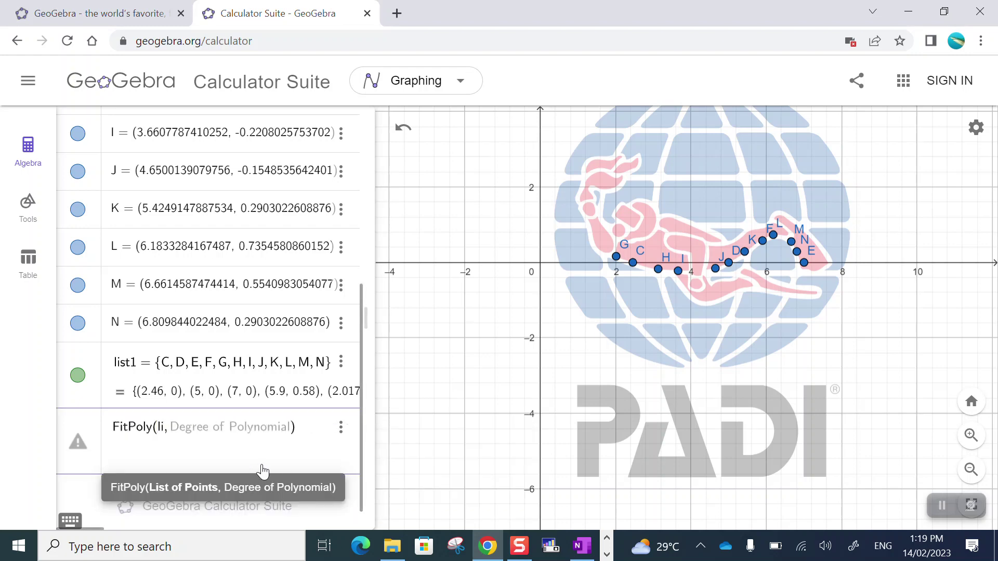
type(", ")
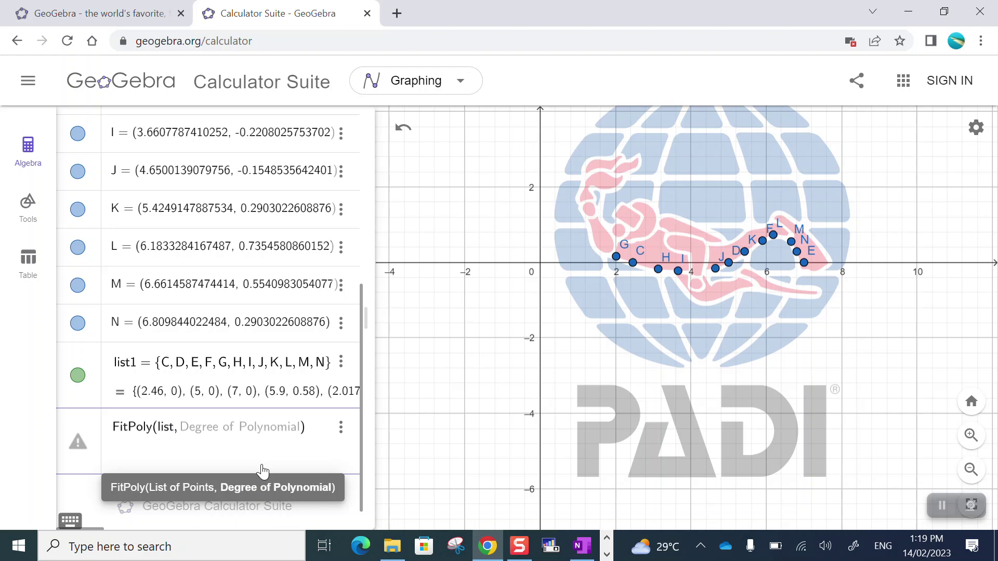
type("3")
key("Return")
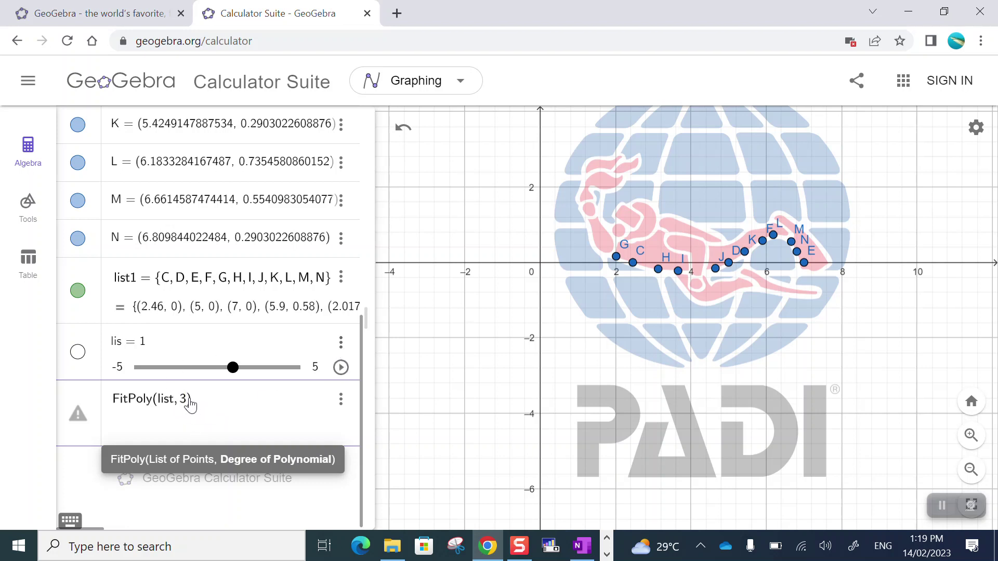
Correct the list argument to list1, giving g(x) = FitPoly(list1, 3)
key("Left")
key("Left")
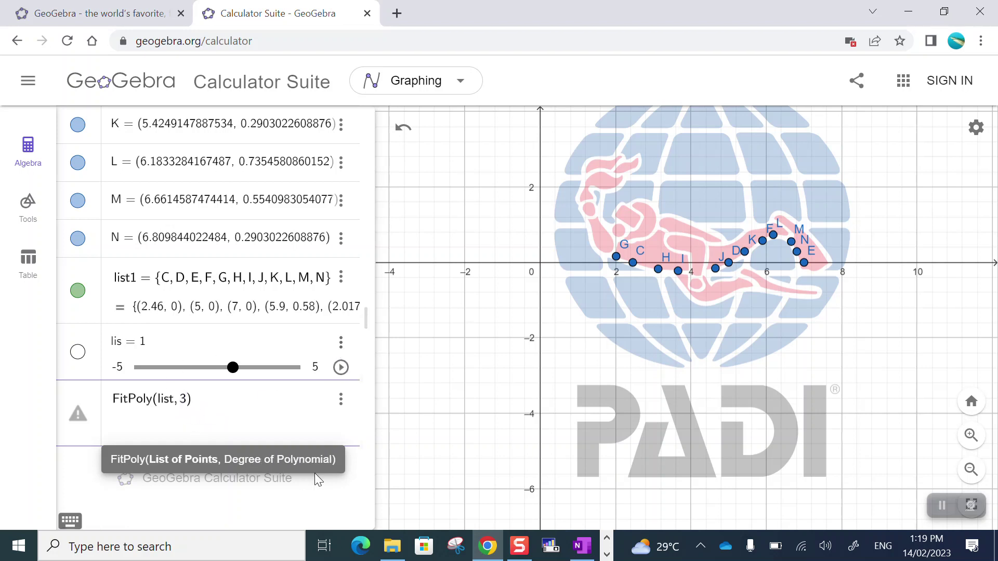
type("1")
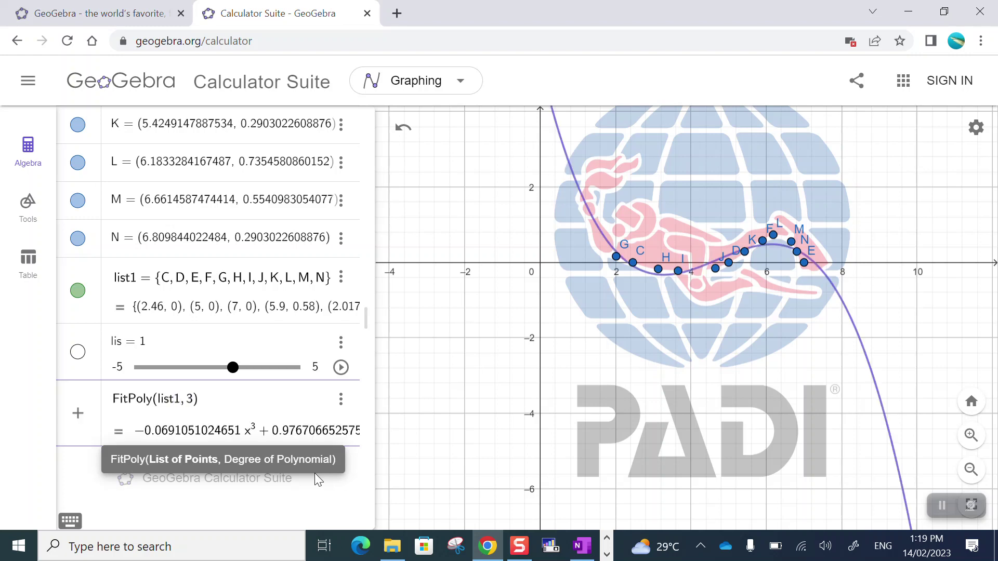
key("Return")
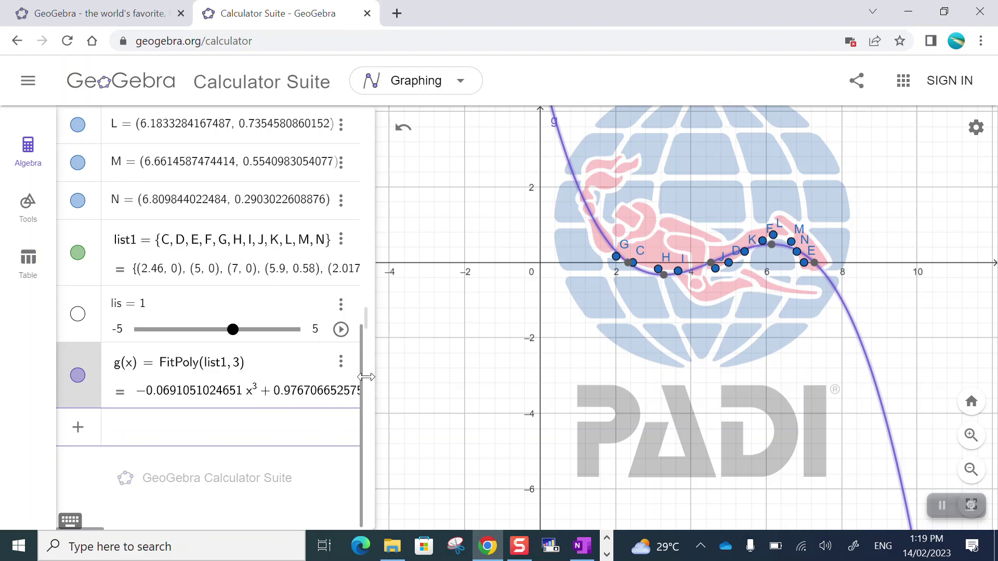
Delete the stray lis slider, then briefly show and re-hide curve f
left_click(341, 305)
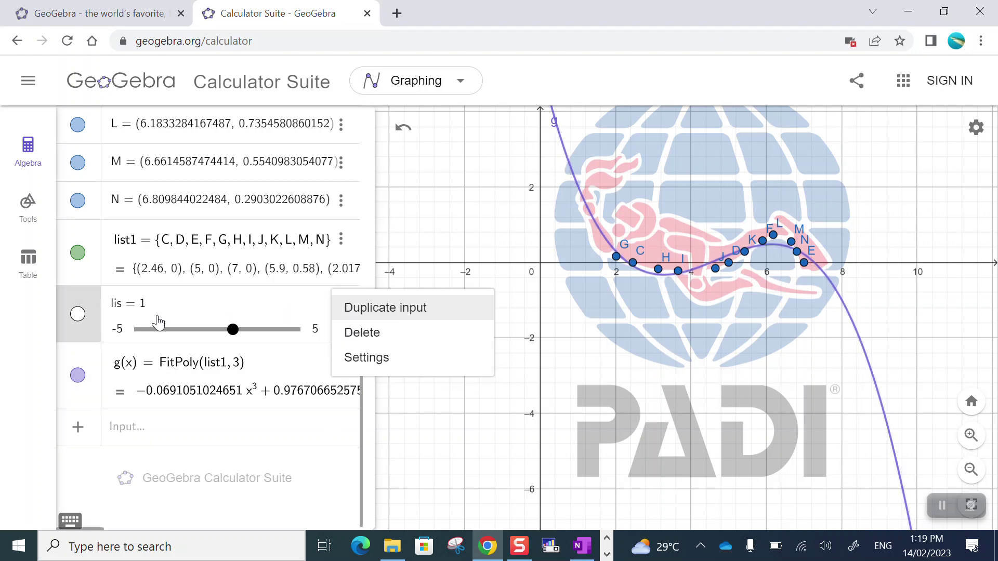
left_click(363, 332)
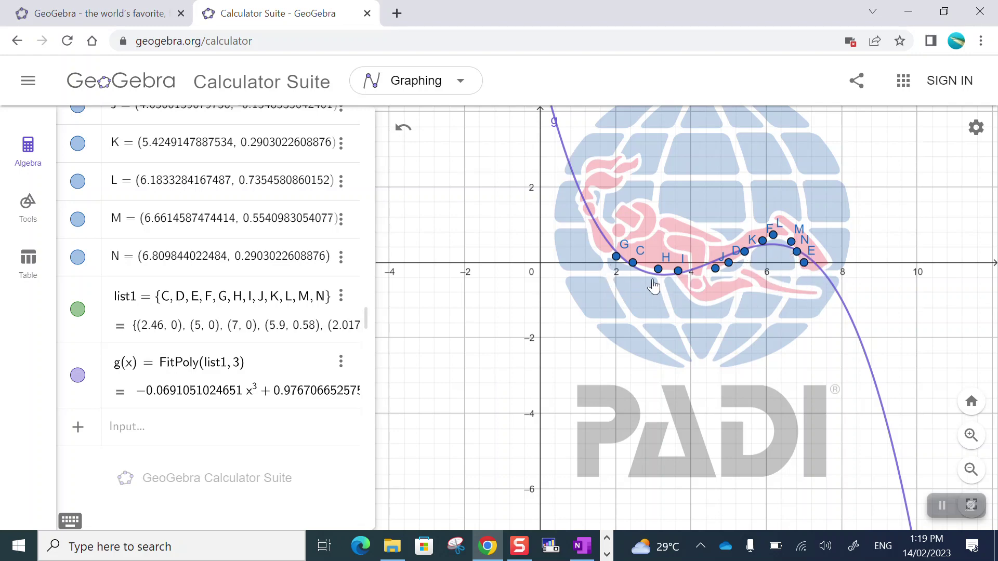
scroll(83, 260, "up", 5)
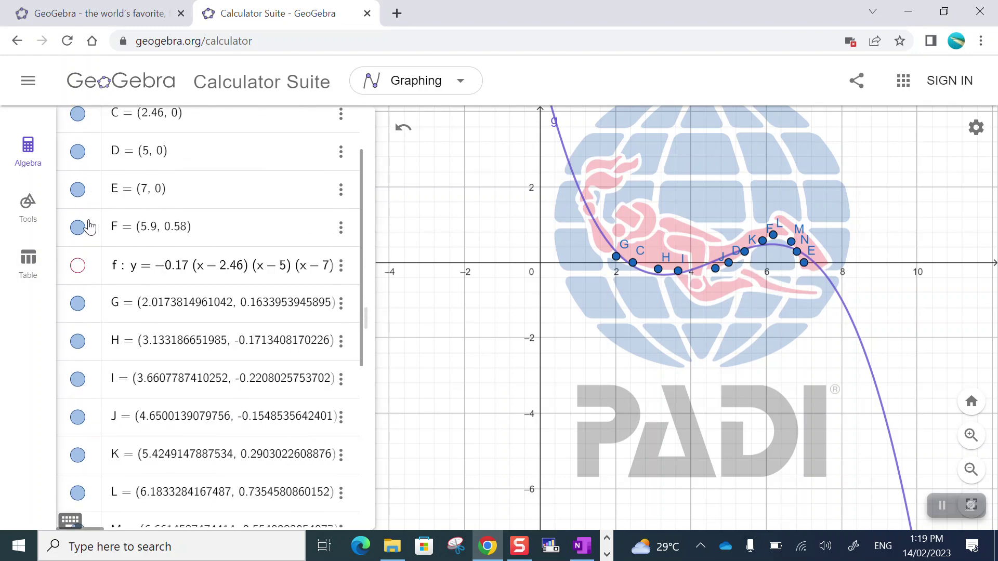
left_click(78, 265)
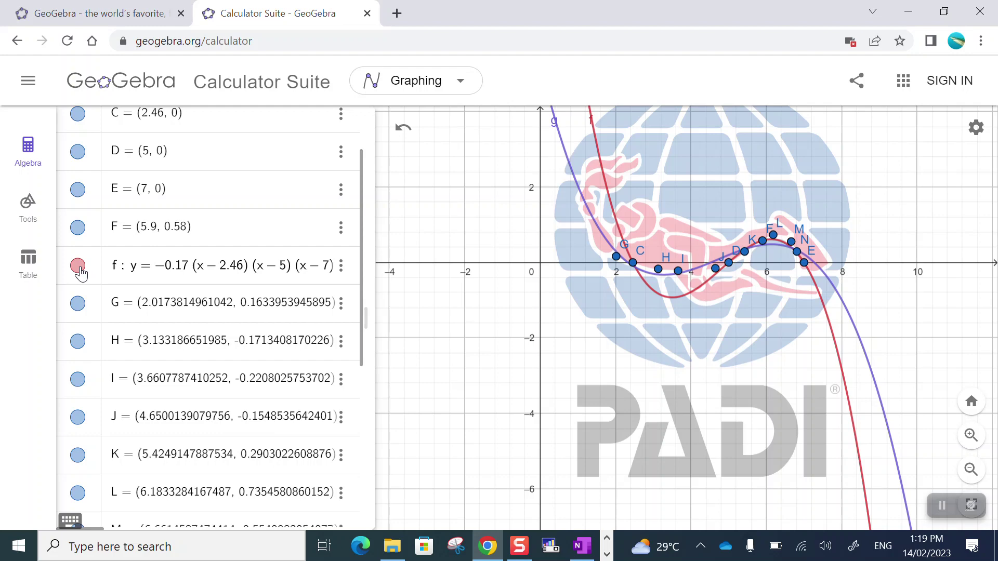
left_click(78, 265)
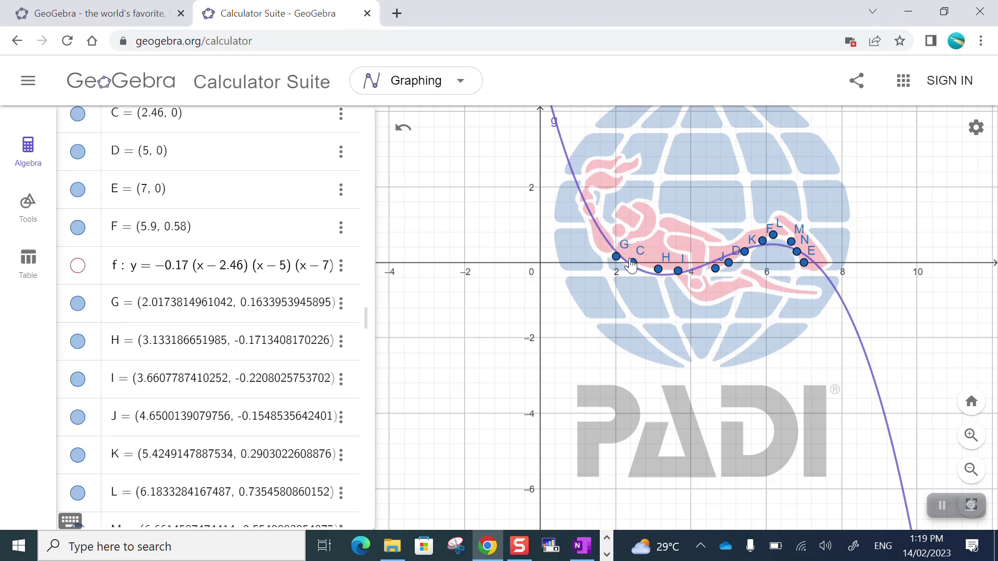
scroll(314, 343, "down", 5)
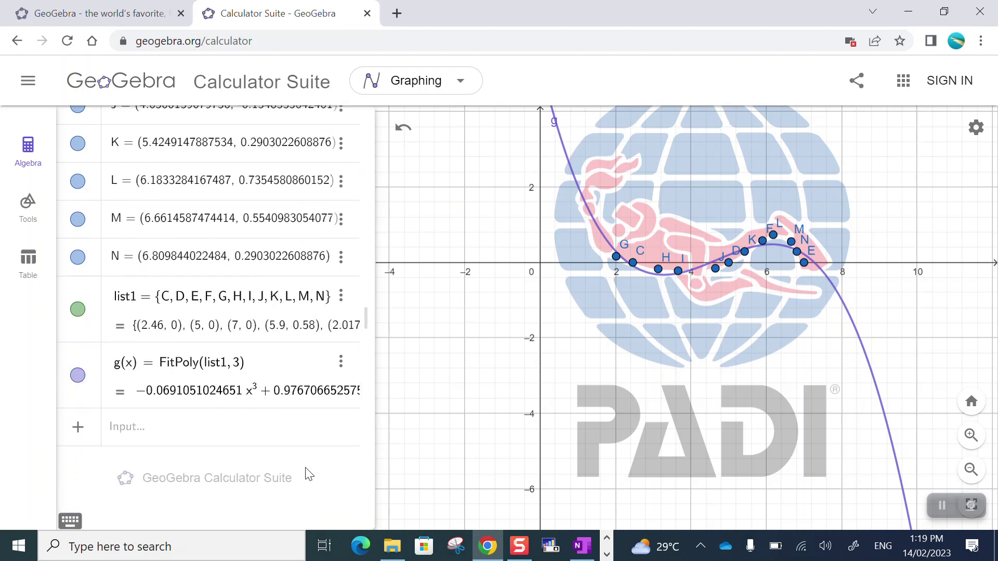
Change g(x)'s degree from 3 to 5, making it FitPoly(list1, 5), and recentre the diver
left_click(239, 372)
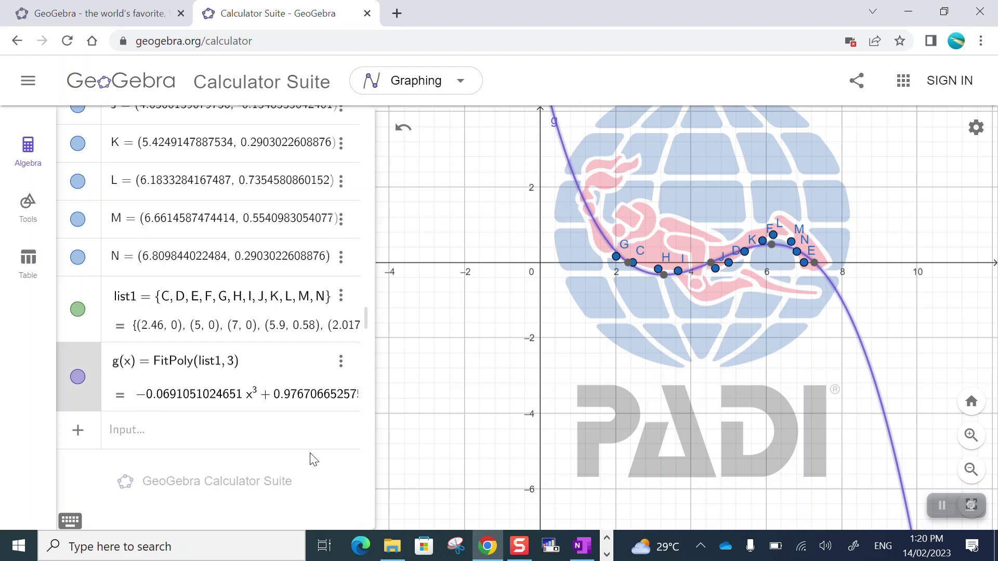
key("BackSpace")
type("5")
key("Return")
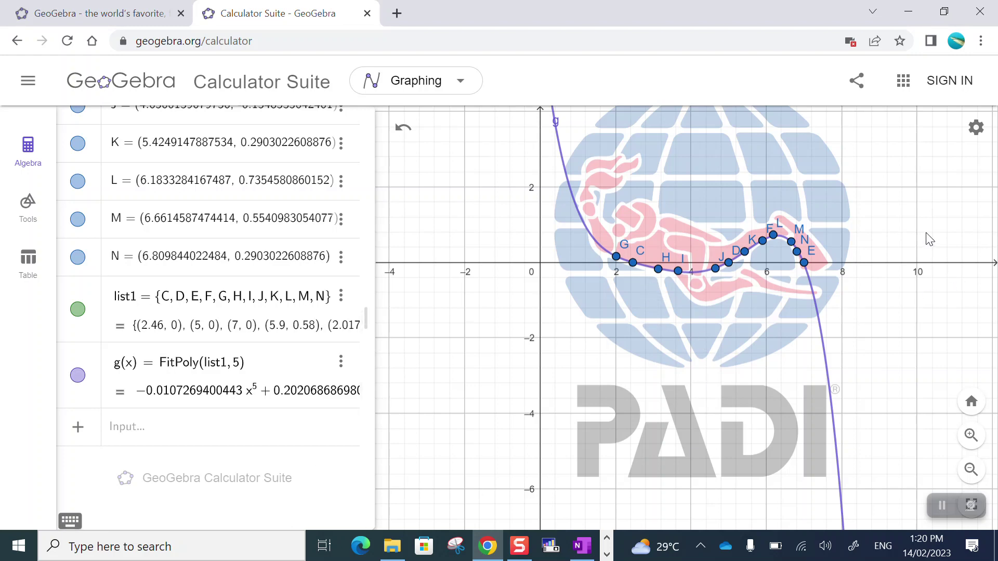
scroll(929, 239, "up", 5)
left_click_drag(880, 219, 994, 217)
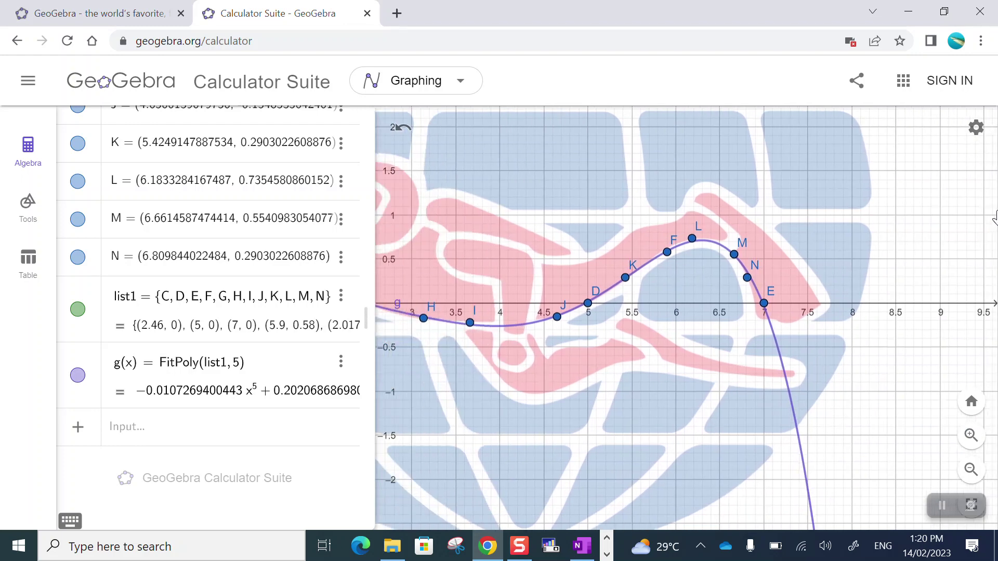
scroll(915, 367, "down", 2)
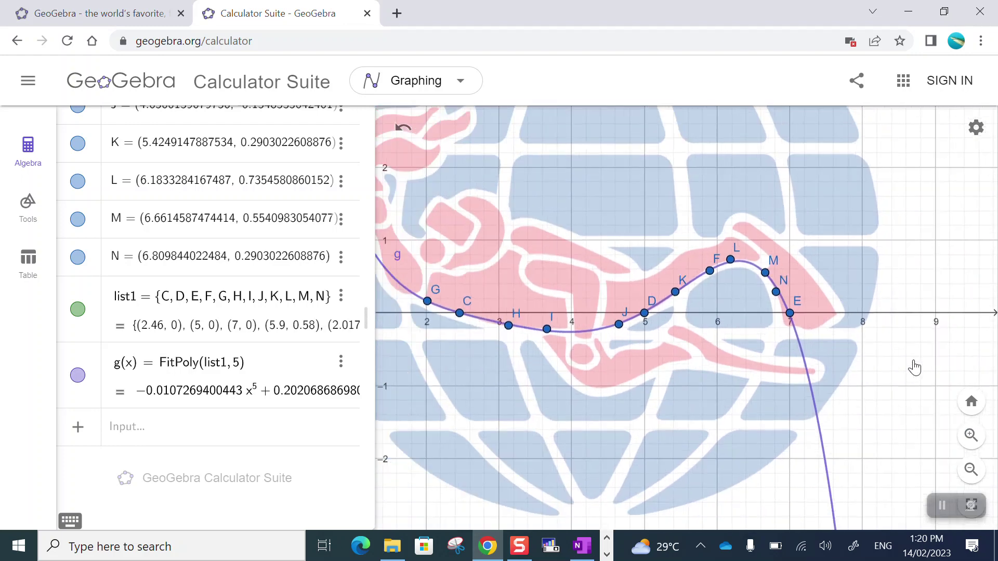
scroll(915, 367, "down", 1)
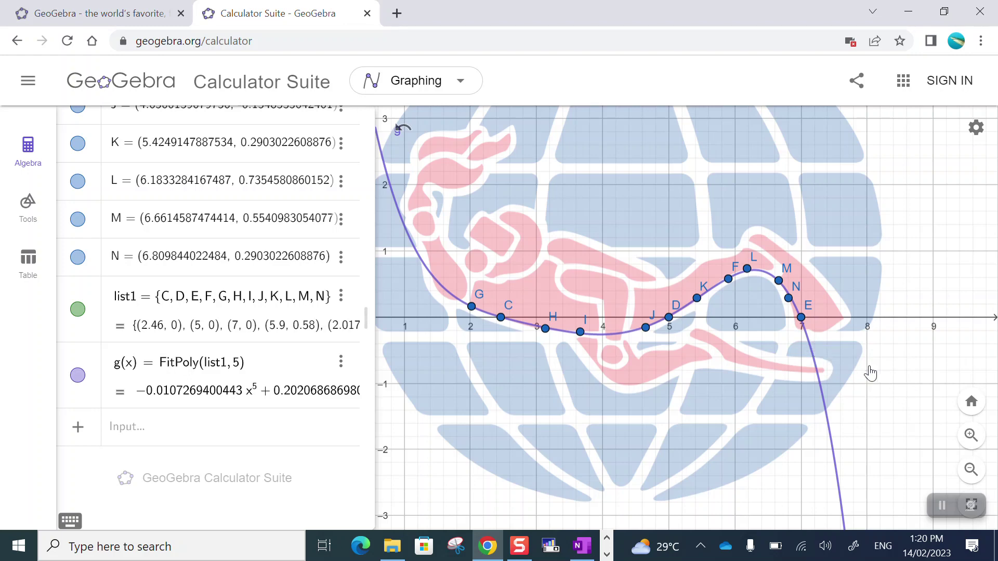
Change g(x) to a seventh-degree fit, FitPoly(list1, 7)
left_click(233, 362)
key("BackSpace")
type("7")
key("Return")
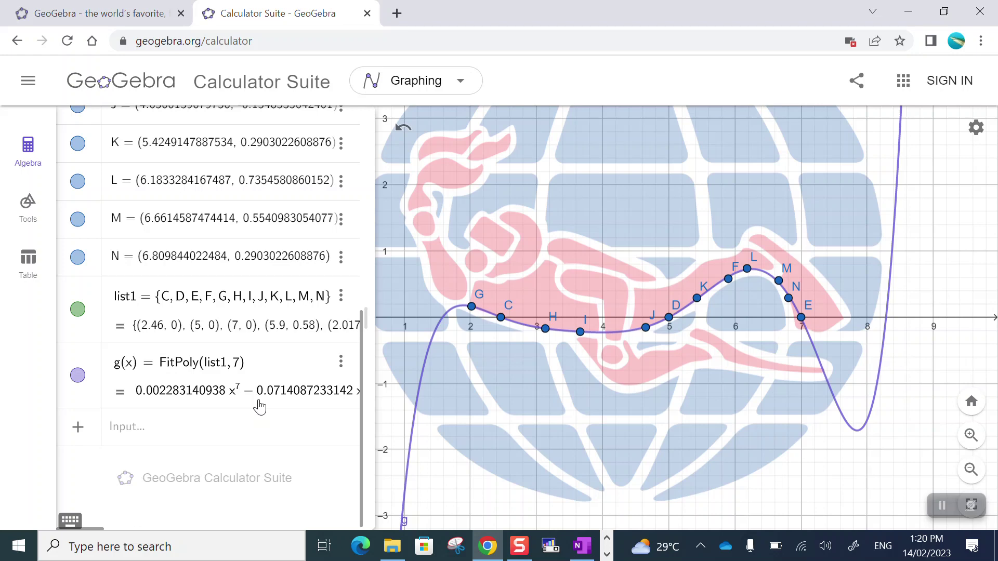
Try a ninth-degree fit, FitPoly(list1, 9)
left_click(232, 364)
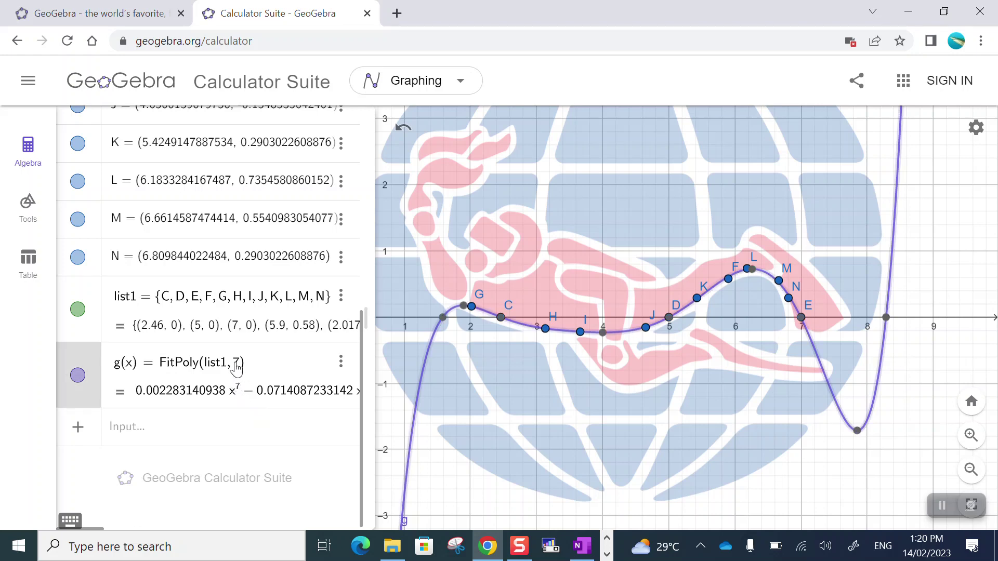
key("BackSpace")
type("9")
key("Return")
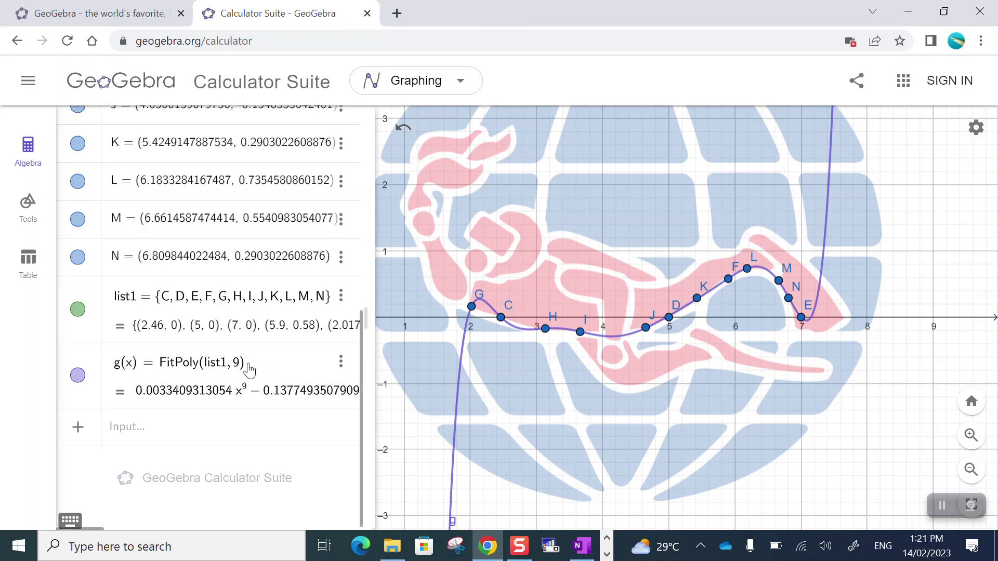
Revert g(x) to degree 7, FitPoly(list1, 7)
left_click(239, 375)
key("BackSpace")
type("7")
key("Return")
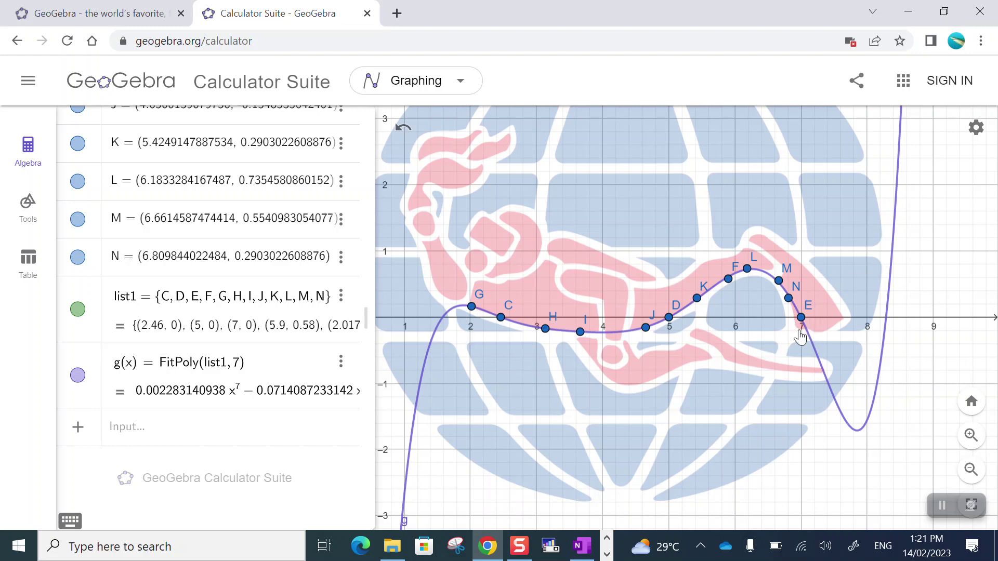
left_click(188, 427)
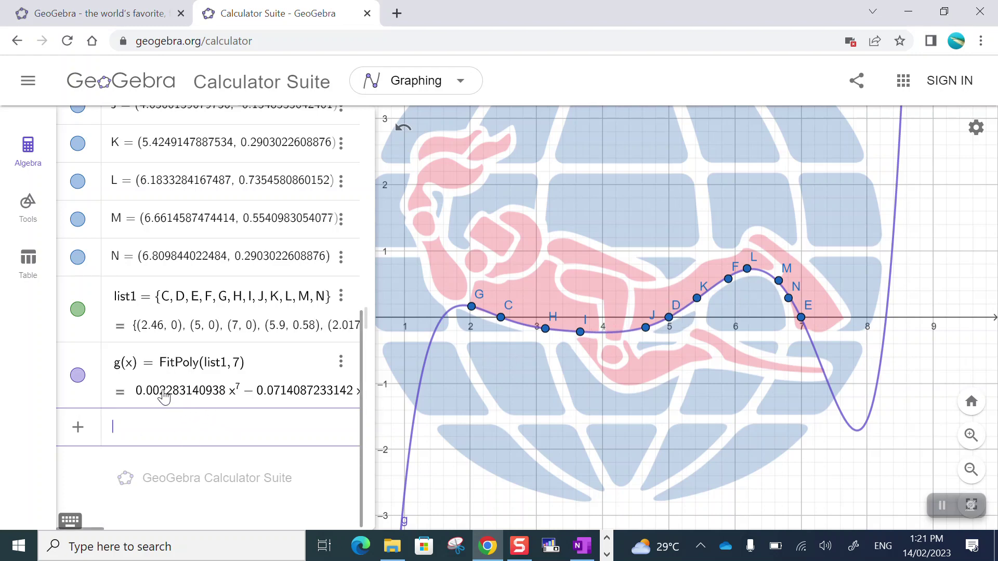
Drag the Algebra/Graphics divider far right so g(x)'s full seventh-degree equation shows
left_click_drag(370, 331, 991, 291)
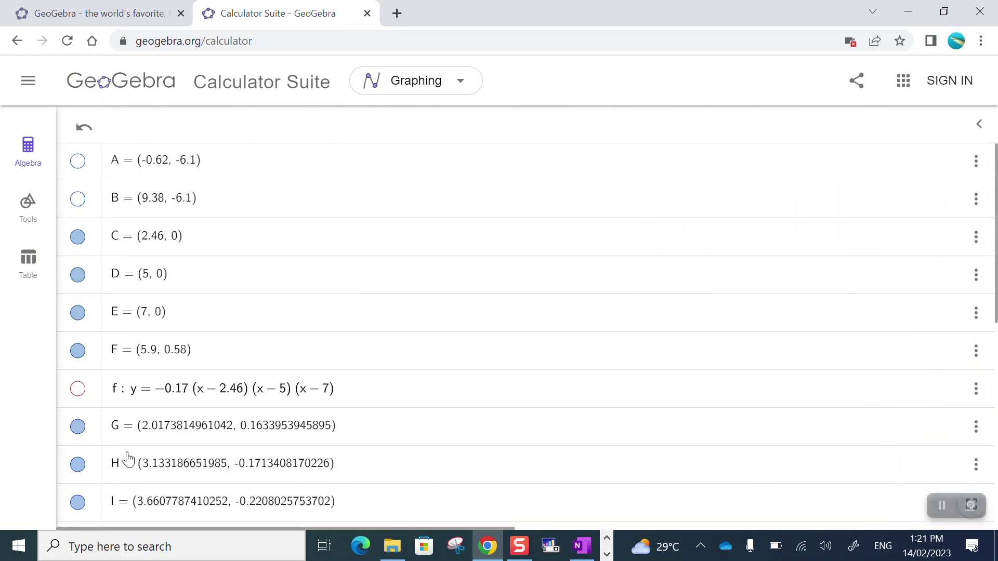